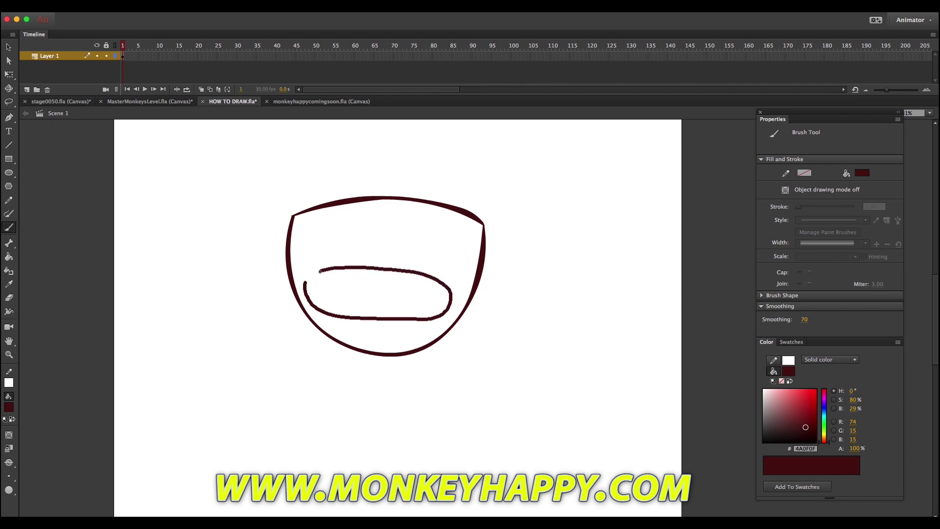
# Step: Undo the mouth stroke, redraw the curved mouth, and brush dark red outlines for the hat tiers, eyes and teeth
pyautogui.hotkey('ctrl', 'z')
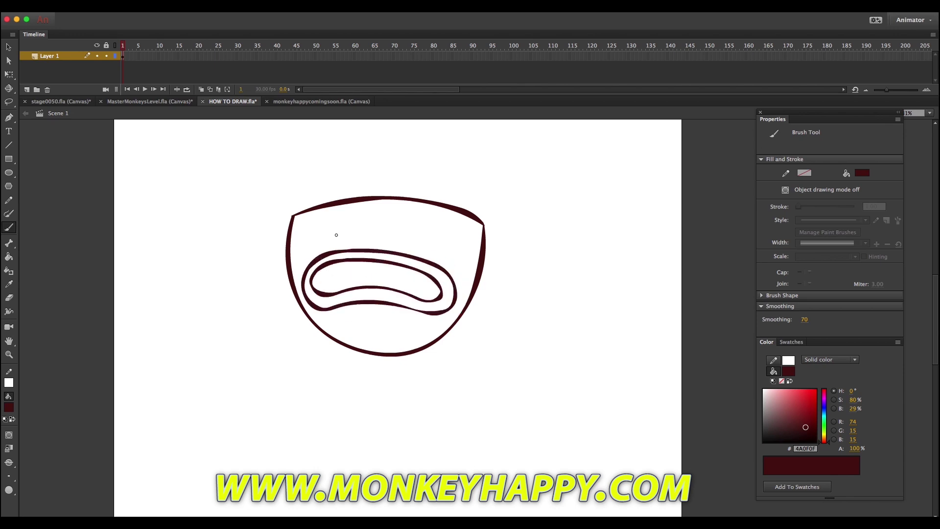
pyautogui.moveTo(331, 178); pyautogui.dragTo(473, 211)
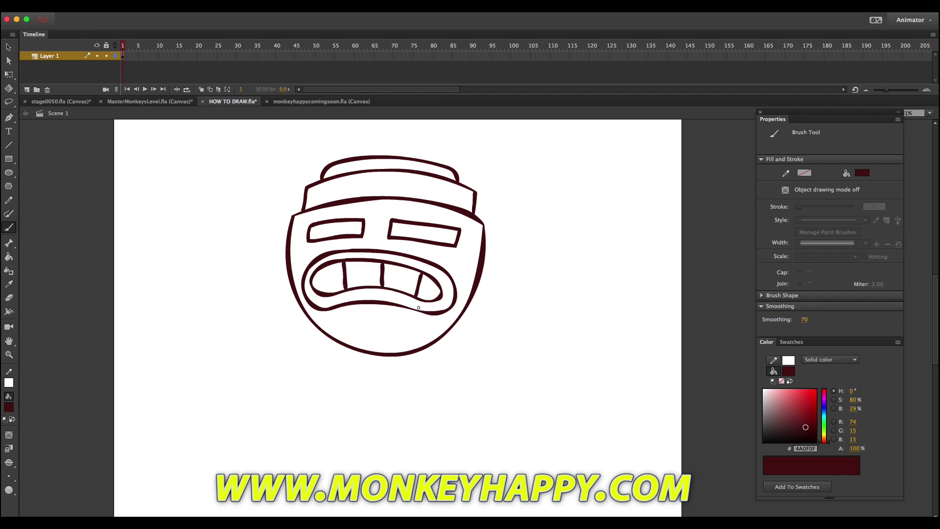
# Step: Fill the face with dark red 9F3D3D and both hat tiers with lighter red DB7C77
pyautogui.press('k')
pyautogui.click(382, 327)
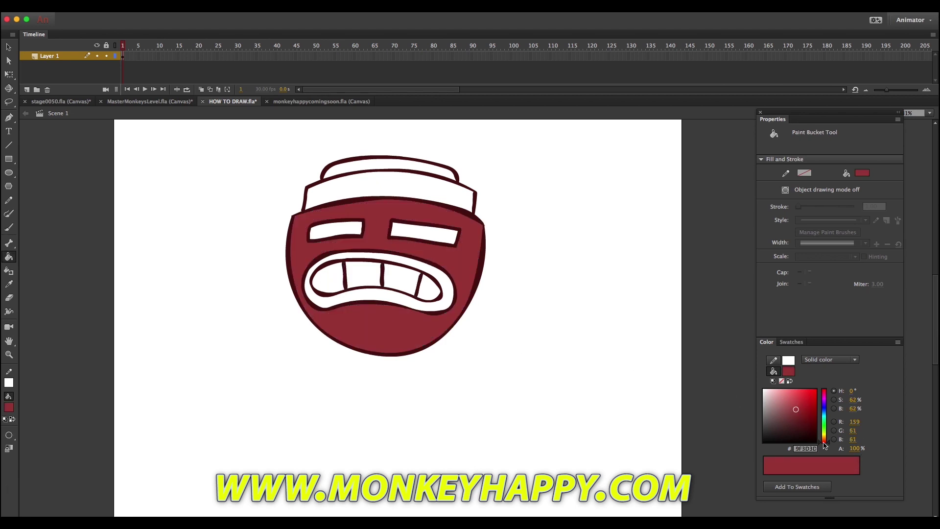
pyautogui.click(786, 402)
pyautogui.click(386, 195)
pyautogui.click(388, 167)
# Step: Brush FF9A95 highlights along the brow and around the eyes, and fill the lips with the hat's light red
pyautogui.press('b')
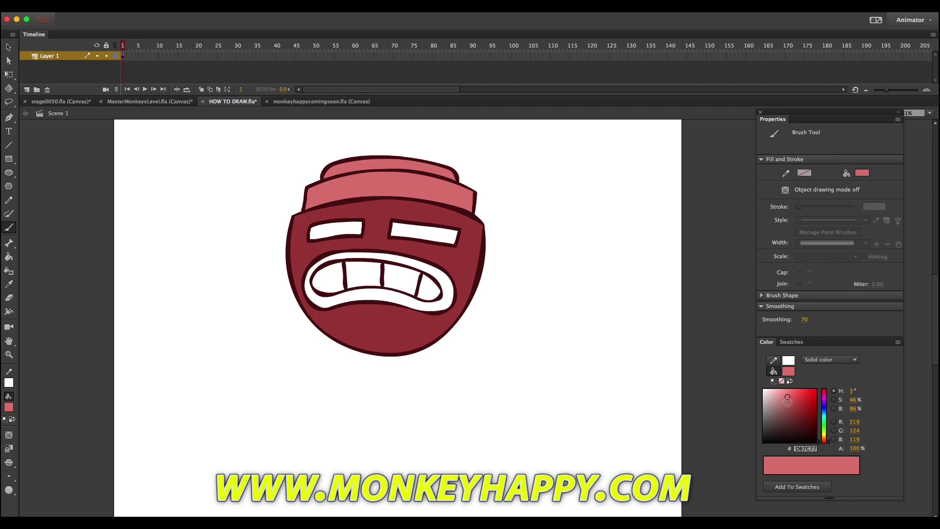
pyautogui.click(785, 389)
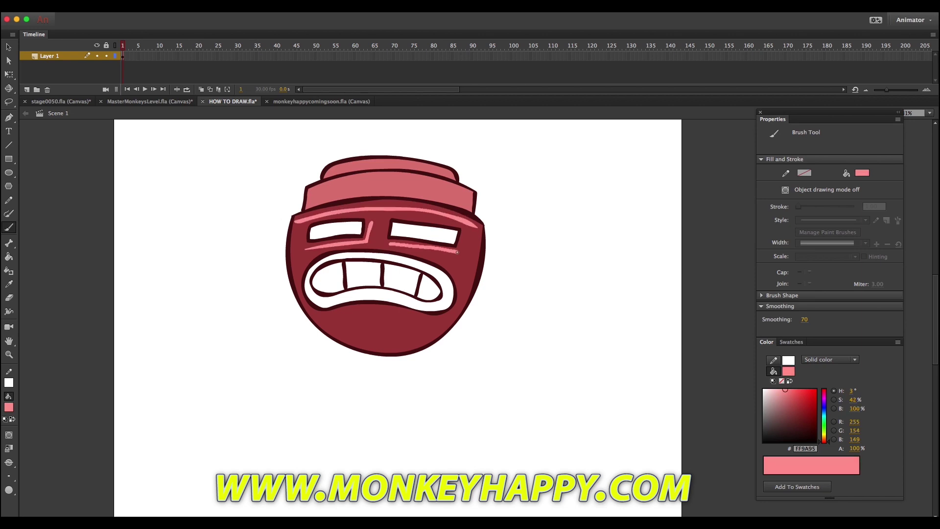
pyautogui.press('k')
pyautogui.click(363, 294)
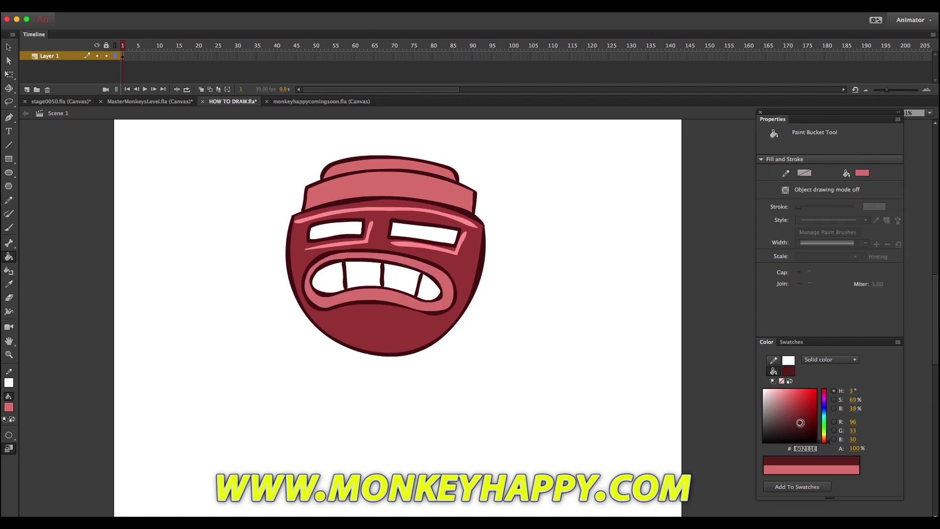
# Step: Fill the four tooth sections inside the mouth with dull red 7E3330
pyautogui.click(796, 416)
pyautogui.click(336, 289)
pyautogui.click(363, 274)
pyautogui.click(401, 278)
pyautogui.click(427, 288)
# Step: Pencil a curve across the mouth, fill the tooth areas above it with black, and remove the guide line
pyautogui.click(8, 200)
pyautogui.moveTo(307, 304); pyautogui.dragTo(319, 278)
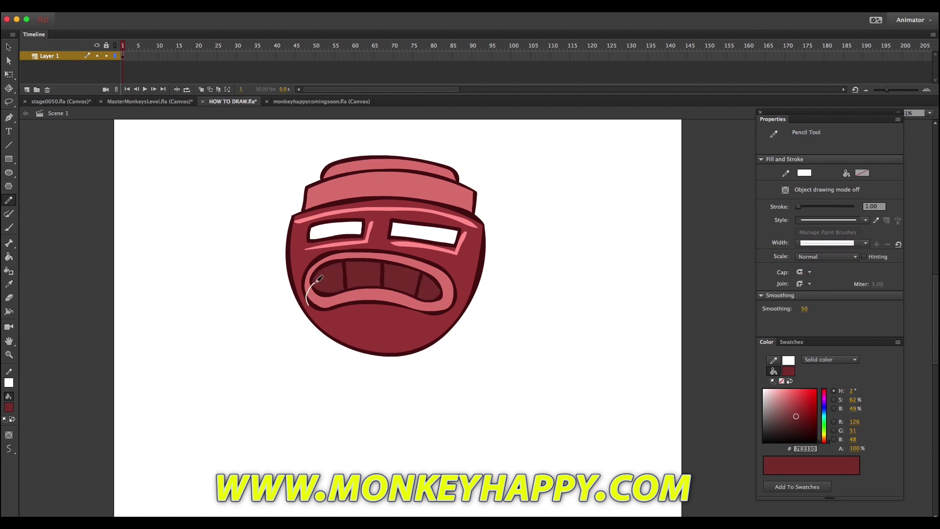
pyautogui.press('k')
pyautogui.click(327, 273)
pyautogui.click(401, 274)
pyautogui.click(410, 277)
pyautogui.click(430, 286)
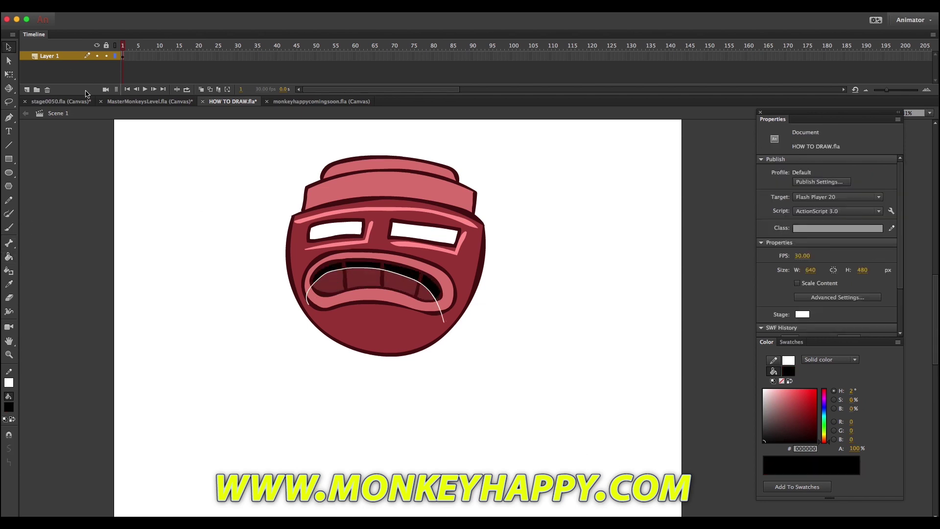
pyautogui.press('v')
pyautogui.press('super+a')
pyautogui.press('super+shift+a')
# Step: Brush pale pink FFDDDB highlights along the upper and lower lips
pyautogui.press('super+equal')
pyautogui.press('i')
pyautogui.click(264, 198)
pyautogui.press('b')
pyautogui.moveTo(250, 359); pyautogui.dragTo(271, 353)
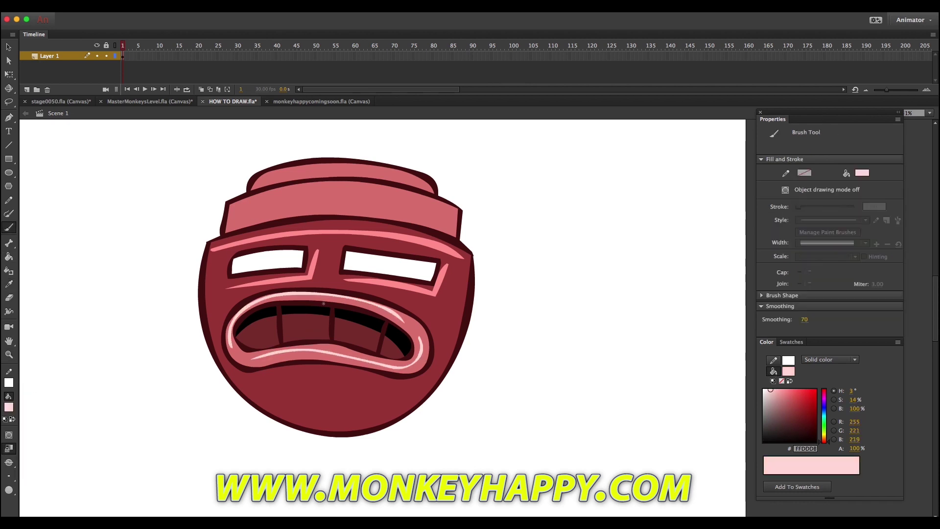
# Step: Brush a pale pink highlight along the lower hat tier and reshape it thicker at its left end
pyautogui.moveTo(241, 204); pyautogui.dragTo(447, 210)
pyautogui.press('v')
pyautogui.click(340, 187)
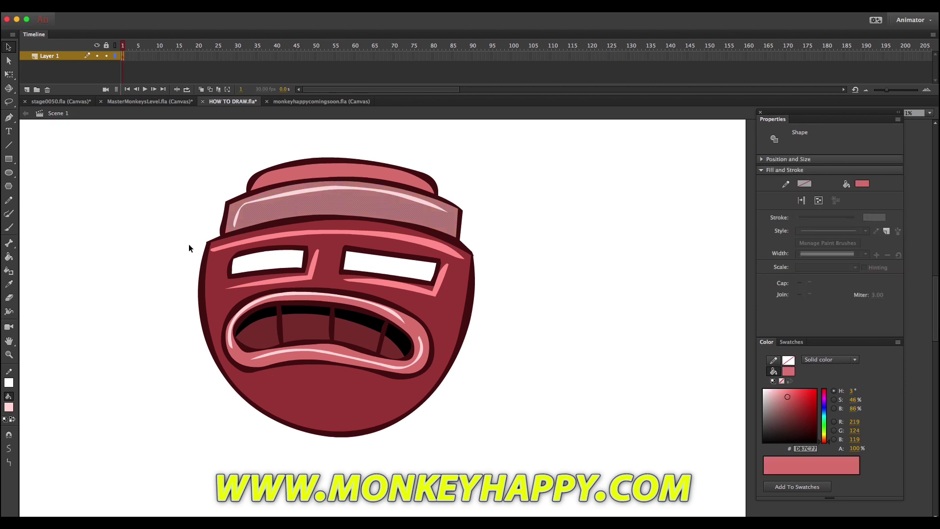
pyautogui.click(189, 244)
pyautogui.click(355, 187)
pyautogui.press('super+shift+a')
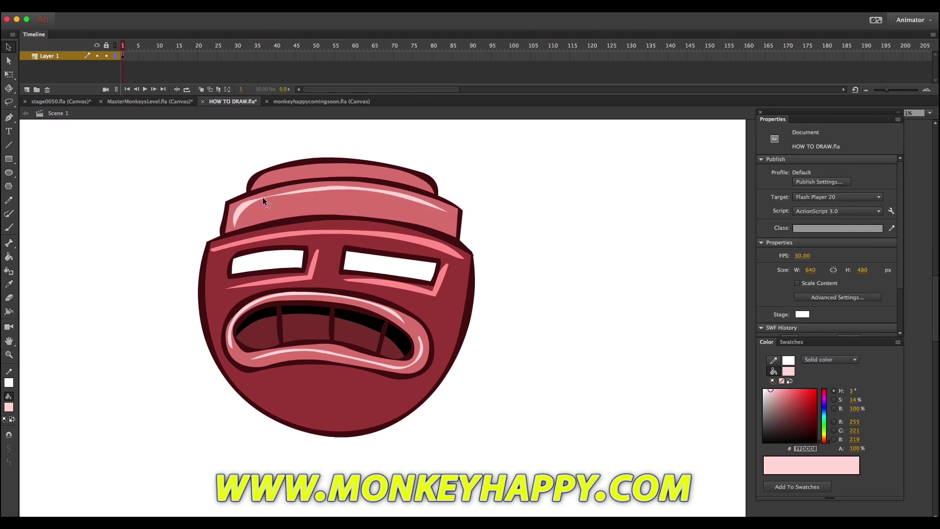
# Step: Brush a pale pink highlight along the upper hat tier, redoing the stroke and adjusting its shape
pyautogui.press('b')
pyautogui.moveTo(371, 166); pyautogui.dragTo(426, 174)
pyautogui.press('super+z')
pyautogui.press('v')
pyautogui.click(317, 169)
pyautogui.press('super+shift+a')
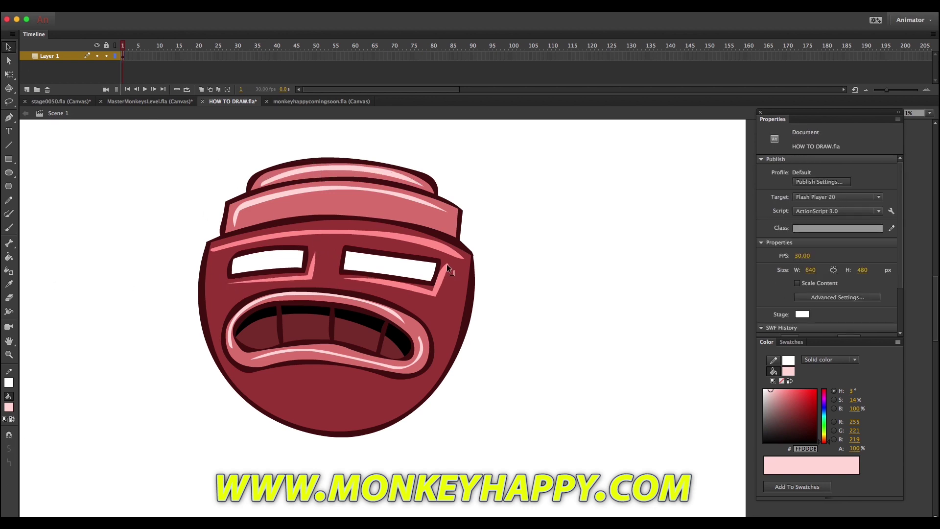
# Step: Fill both eye openings with black
pyautogui.click(9, 256)
pyautogui.click(267, 263)
pyautogui.click(390, 267)
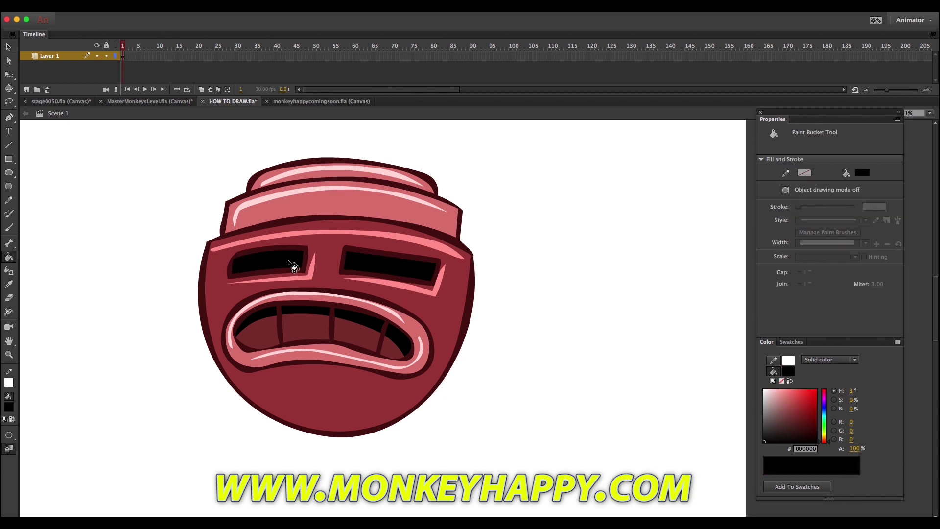
# Step: Pencil shadow boundary curves below the lips, across the chin and up the right side of the face
pyautogui.press('y')
pyautogui.moveTo(437, 367); pyautogui.dragTo(427, 338)
pyautogui.moveTo(225, 380); pyautogui.dragTo(251, 389)
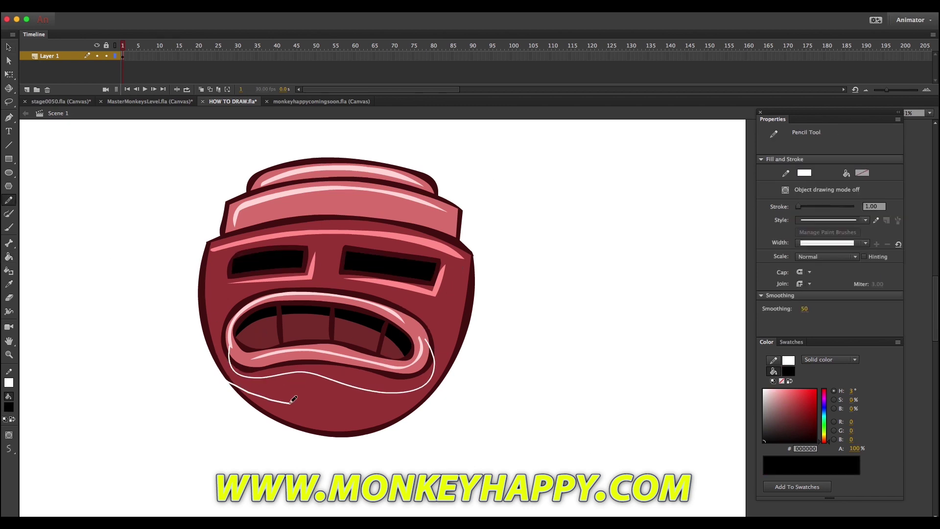
pyautogui.moveTo(444, 310); pyautogui.dragTo(469, 247)
# Step: Fill the shadow along the face's edge with darker red and the one under the lips with black, and delete the guide lines
pyautogui.press('k')
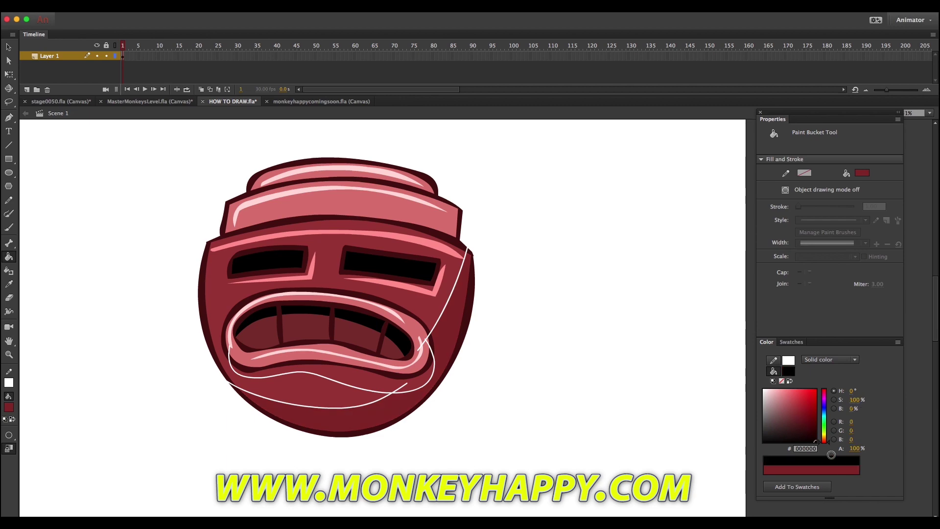
pyautogui.click(388, 391)
pyautogui.press('v')
pyautogui.doubleClick(433, 363)
pyautogui.press('Delete')
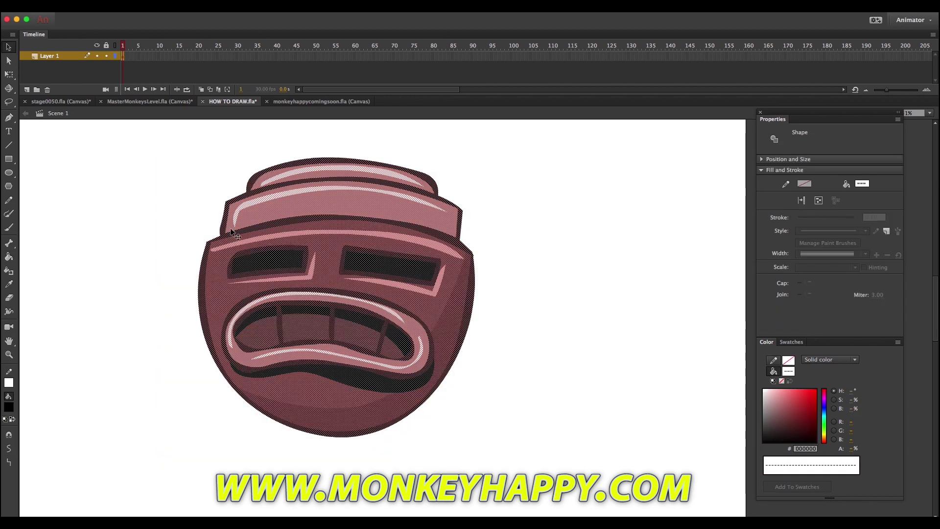
pyautogui.press('z')
pyautogui.keyDown('alt'); pyautogui.click(505, 401); pyautogui.keyUp('alt')
pyautogui.hotkey('ctrl', '=')
pyautogui.hotkey('ctrl', '=')
pyautogui.press('v')
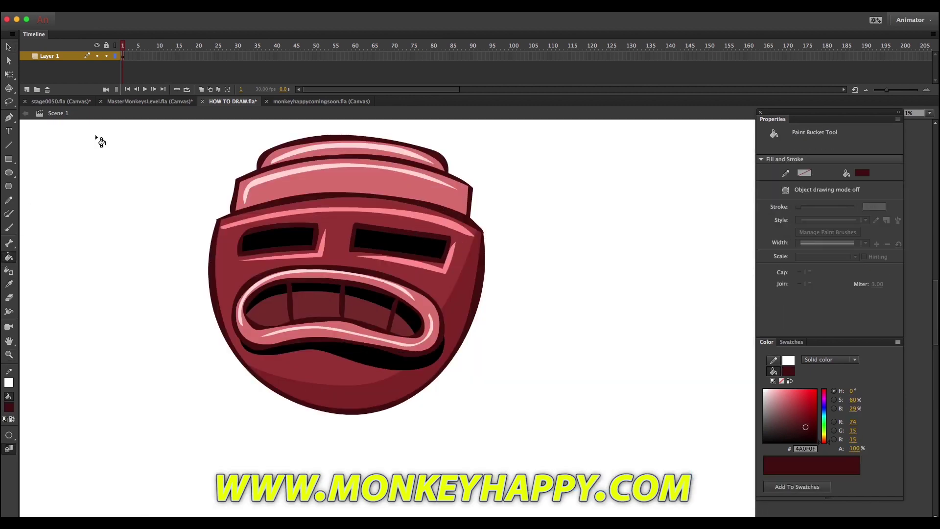
pyautogui.scroll(2, 272, 291)
pyautogui.press('b')
pyautogui.moveTo(311, 312); pyautogui.dragTo(399, 318)
pyautogui.scroll(2, 399, 319)
pyautogui.hotkey('ctrl', 'z')
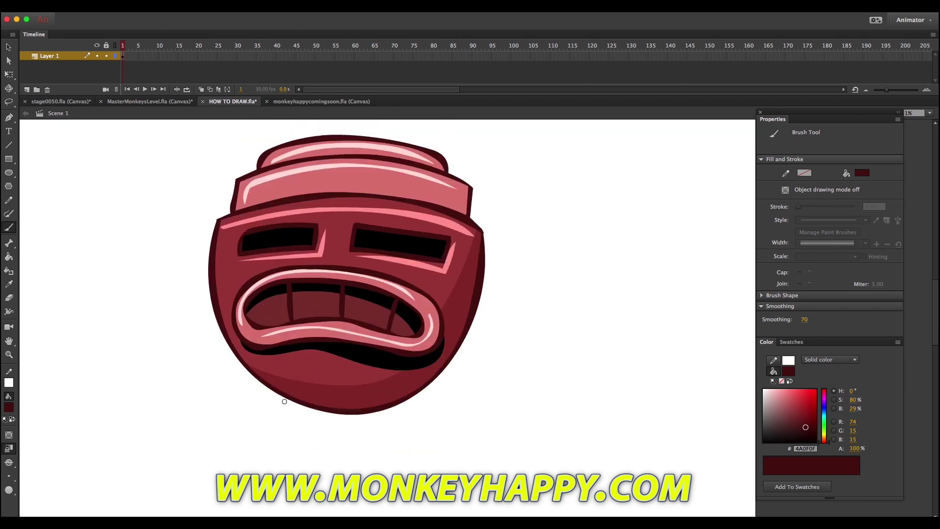
# Step: Start a new group and brush the elliptical rim of a bowl below the head in dark red 4A0F0F
pyautogui.scroll(-4, 329, 393)
pyautogui.doubleClick(339, 337)
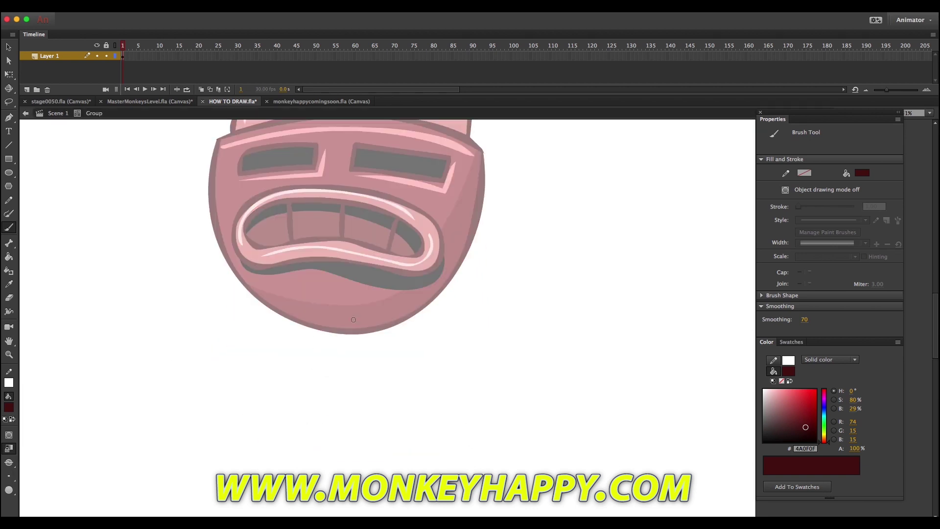
pyautogui.scroll(-2, 430, 372)
pyautogui.moveTo(447, 363)
pyautogui.mouseDown()
pyautogui.moveTo(205, 367)
pyautogui.moveTo(275, 388)
pyautogui.moveTo(433, 365)
pyautogui.mouseUp()
pyautogui.hotkey('ctrl', 'z')
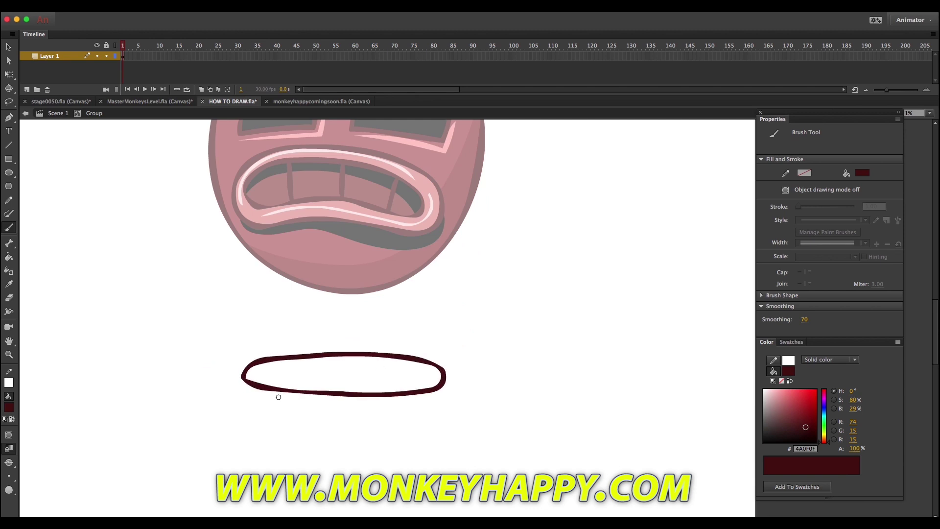
# Step: Brush the rounded underside of the bowl and a curved band line beneath its rim, redoing unsatisfactory strokes
pyautogui.moveTo(270, 448)
pyautogui.mouseDown()
pyautogui.moveTo(391, 471)
pyautogui.moveTo(443, 379)
pyautogui.mouseUp()
pyautogui.hotkey('ctrl', 'z')
pyautogui.moveTo(243, 379)
pyautogui.mouseDown()
pyautogui.moveTo(441, 382)
pyautogui.moveTo(246, 395)
pyautogui.moveTo(443, 379)
pyautogui.mouseUp()
pyautogui.hotkey('ctrl', 'z')
pyautogui.moveTo(246, 396)
pyautogui.mouseDown()
pyautogui.moveTo(394, 414)
pyautogui.moveTo(436, 401)
pyautogui.mouseUp()
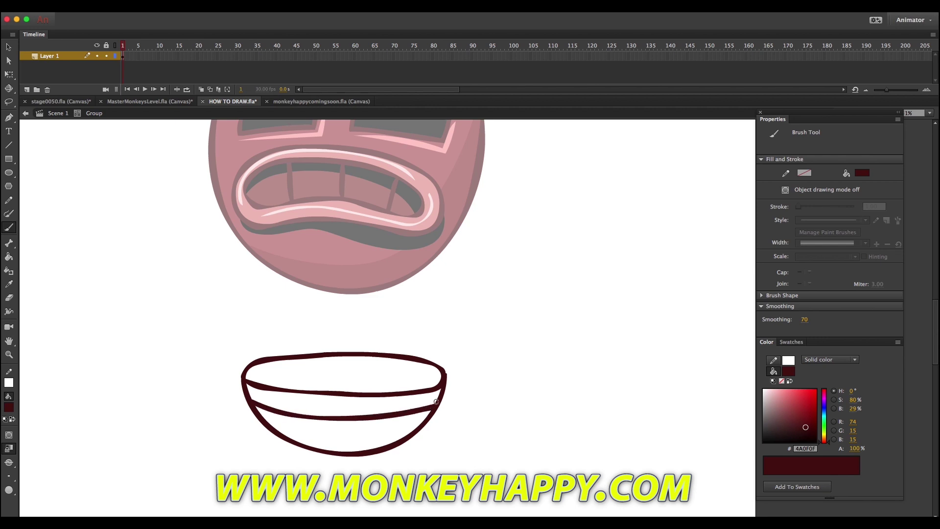
# Step: Brush an inner ellipse inside the bowl's rim to outline its opening, undoing the first attempt
pyautogui.moveTo(289, 380); pyautogui.dragTo(429, 363)
pyautogui.hotkey('ctrl', 'z')
pyautogui.moveTo(258, 373)
pyautogui.mouseDown()
pyautogui.moveTo(353, 383)
pyautogui.moveTo(428, 377)
pyautogui.mouseUp()
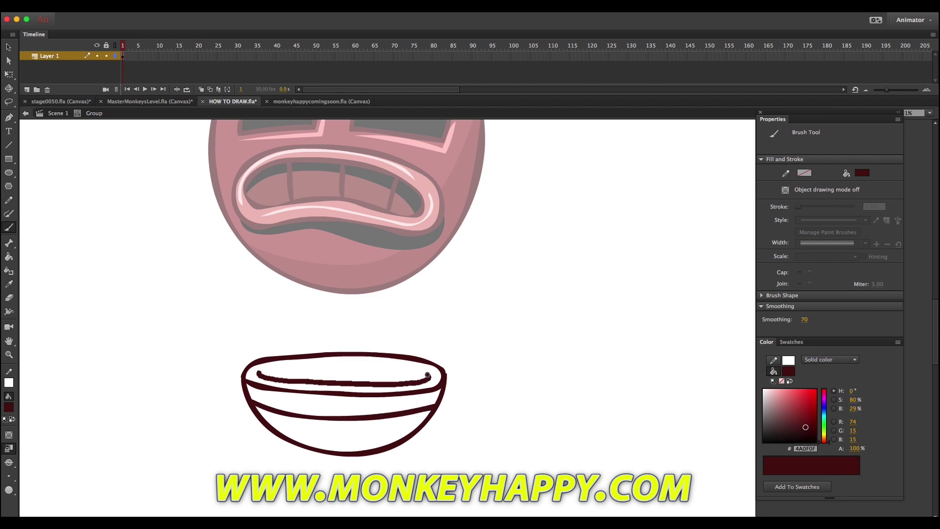
pyautogui.moveTo(278, 366); pyautogui.dragTo(258, 371)
pyautogui.press('v')
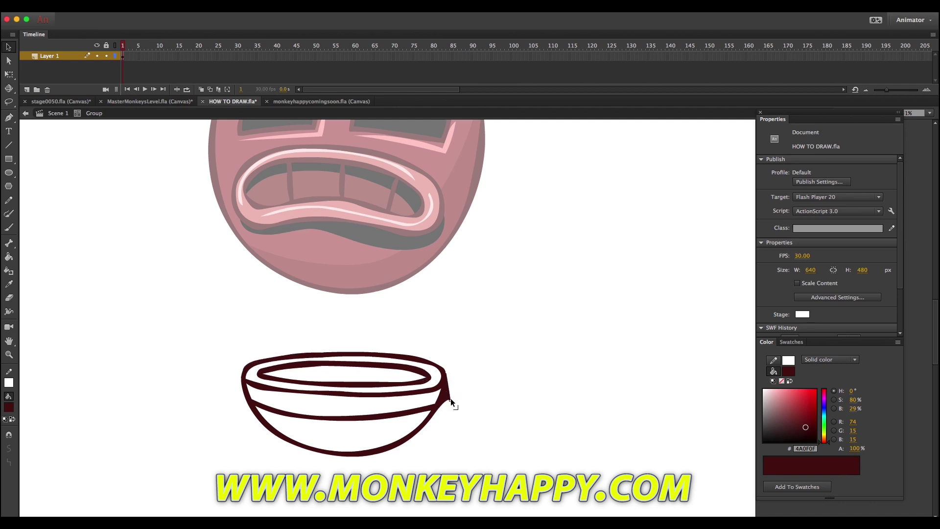
# Step: Fill the bowl's rim with light red, its opening with black, the band with dark red and the underside with deeper red
pyautogui.press('k')
pyautogui.click(433, 371)
pyautogui.click(404, 375)
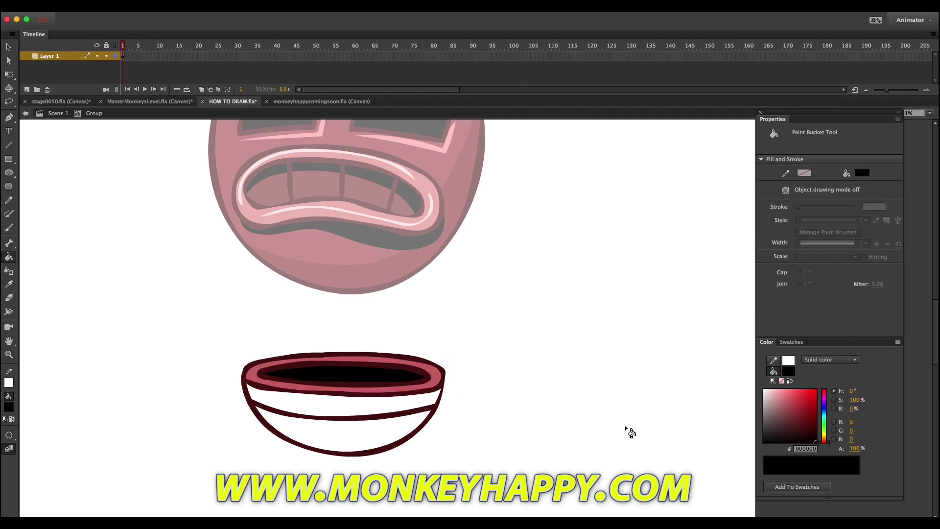
pyautogui.click(421, 400)
pyautogui.click(413, 447)
# Step: Brush an FFB1B1 highlight along the bowl's band, thicken its shape, and leave the group
pyautogui.press('v')
pyautogui.press('b')
pyautogui.click(780, 389)
pyautogui.moveTo(780, 386); pyautogui.dragTo(779, 389)
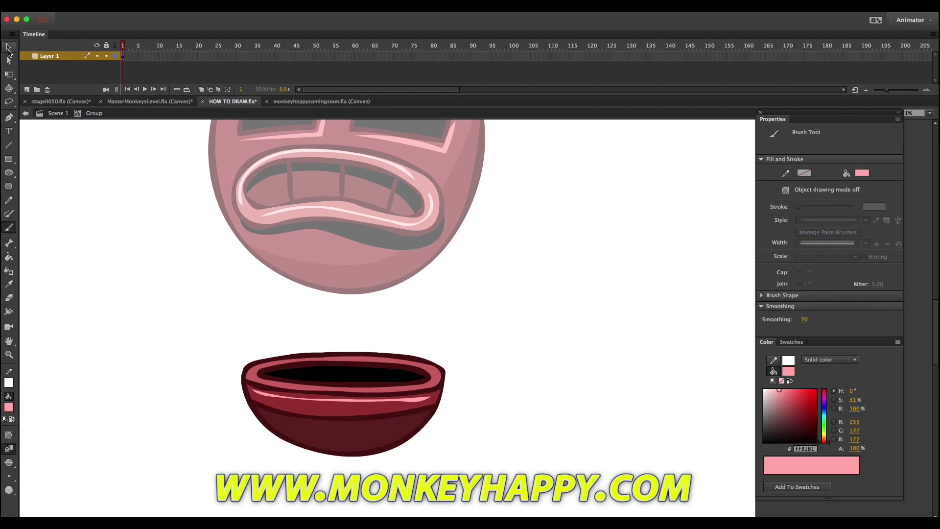
pyautogui.press('v')
pyautogui.click(40, 446)
pyautogui.click(326, 404)
pyautogui.doubleClick(333, 377)
# Step: In a new group, brush a 4A0F0F outline of a ball-jointed rod linking the face's right side to the bowl's rim
pyautogui.press('z')
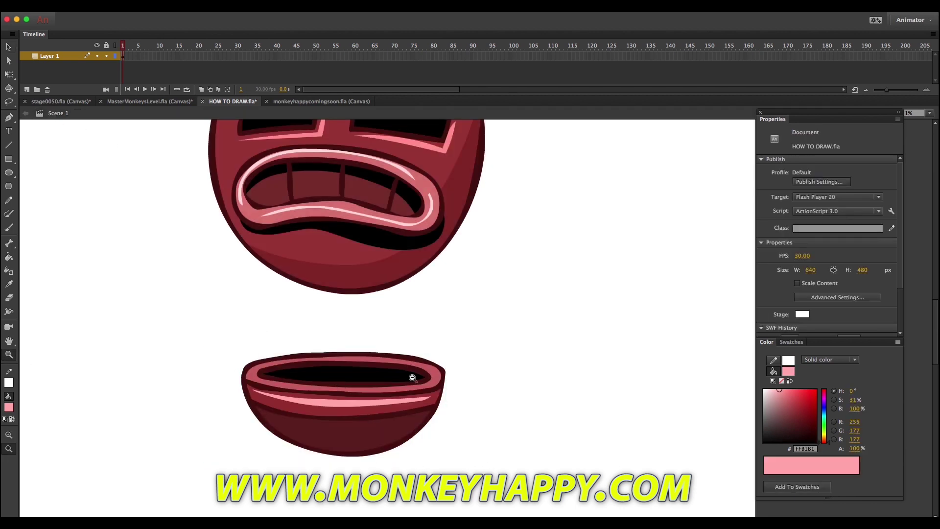
pyautogui.keyDown('alt'); pyautogui.click(397, 377); pyautogui.keyUp('alt')
pyautogui.press('v')
pyautogui.click(372, 411)
pyautogui.click(272, 371)
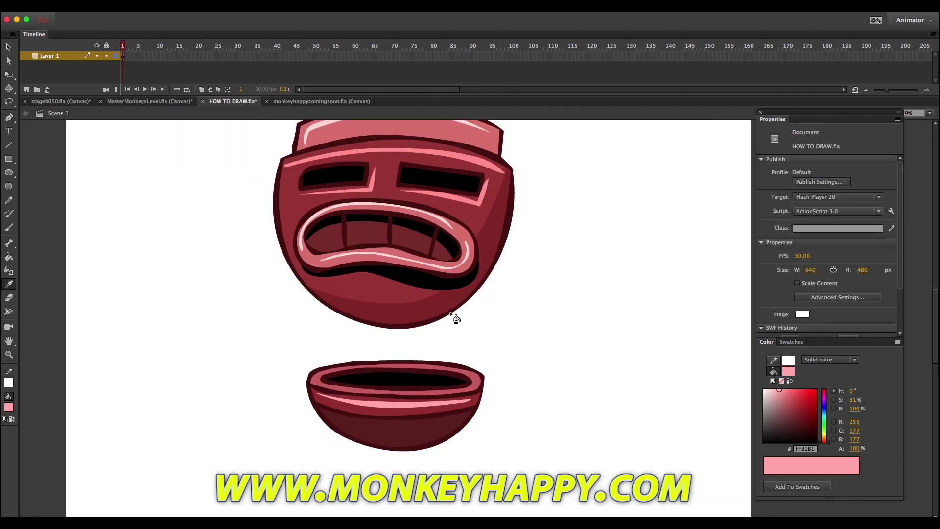
pyautogui.click(453, 316)
pyautogui.doubleClick(385, 315)
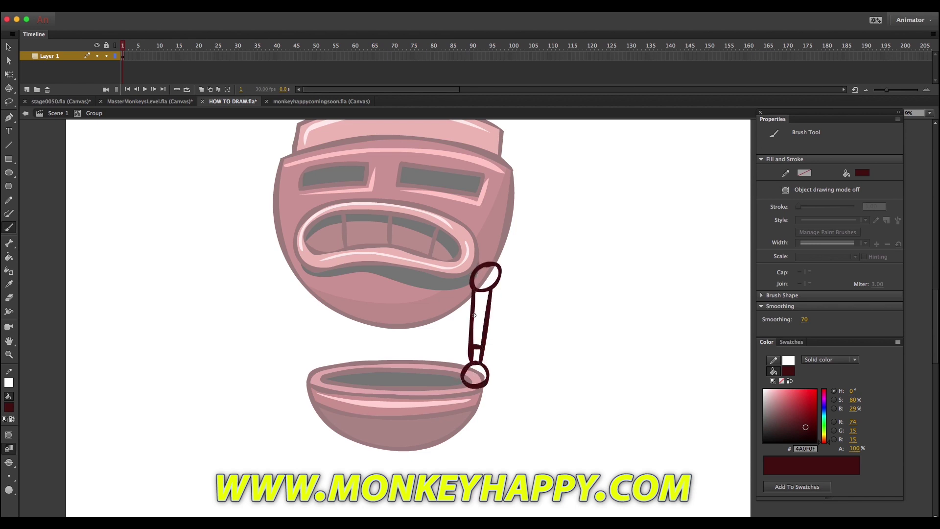
# Step: Fill the rod's two ball joints with dark red and its segments with light red CB6464
pyautogui.click(8, 257)
pyautogui.click(786, 420)
pyautogui.click(474, 376)
pyautogui.click(485, 276)
pyautogui.click(790, 400)
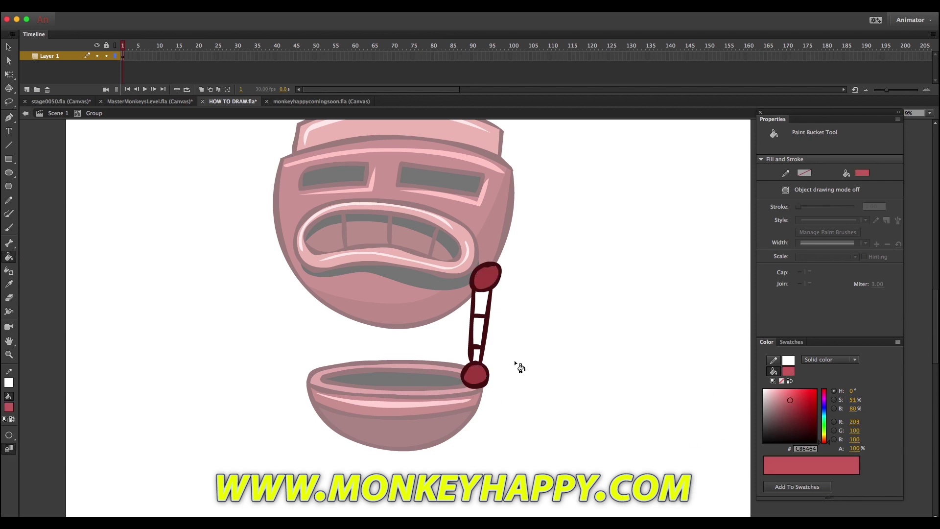
pyautogui.click(482, 331)
# Step: Brush FFBDBD highlights on the rod segments and add a pencil-bounded shadow beneath the upper joint, deleting the guide line
pyautogui.click(776, 389)
pyautogui.press('b')
pyautogui.press('y')
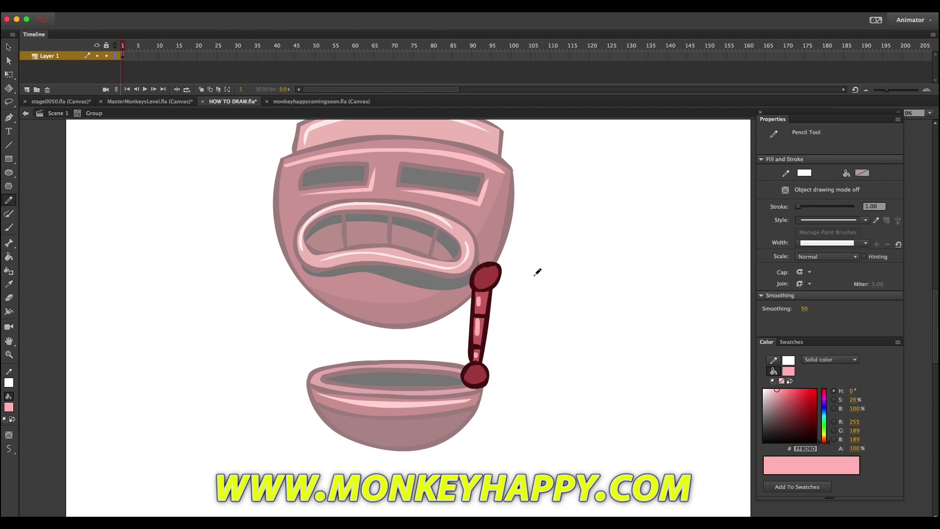
pyautogui.press('v')
pyautogui.click(491, 294)
pyautogui.press('Delete')
# Step: Brush small CB6464 highlights onto the two ball joints of the rod
pyautogui.press('i')
pyautogui.click(473, 374)
pyautogui.press('b')
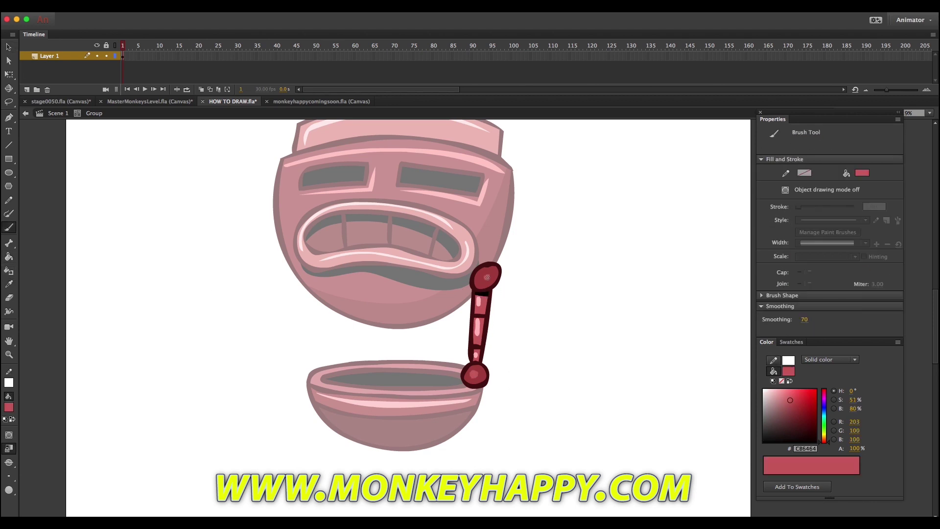
# Step: Leave the group, duplicate the rod to the left side of the bowl, and skew the copy to lean the opposite way
pyautogui.press('v')
pyautogui.doubleClick(440, 298)
pyautogui.moveTo(494, 372); pyautogui.dragTo(321, 384)
pyautogui.press('q')
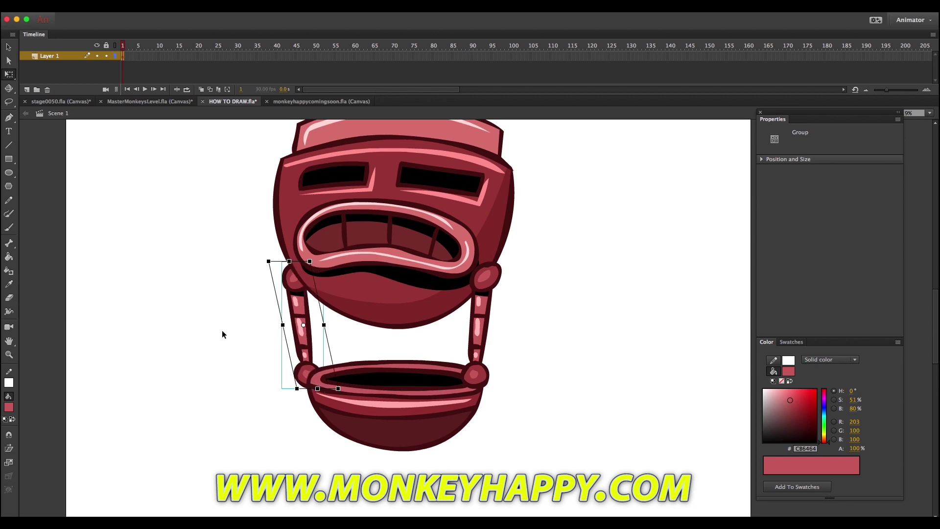
pyautogui.click(227, 336)
# Step: In a new group, draw the outline of a tall rounded dome on top of the hat and fill it with black
pyautogui.click(8, 353)
pyautogui.keyDown('alt'); pyautogui.click(368, 174); pyautogui.keyUp('alt')
pyautogui.click(359, 239)
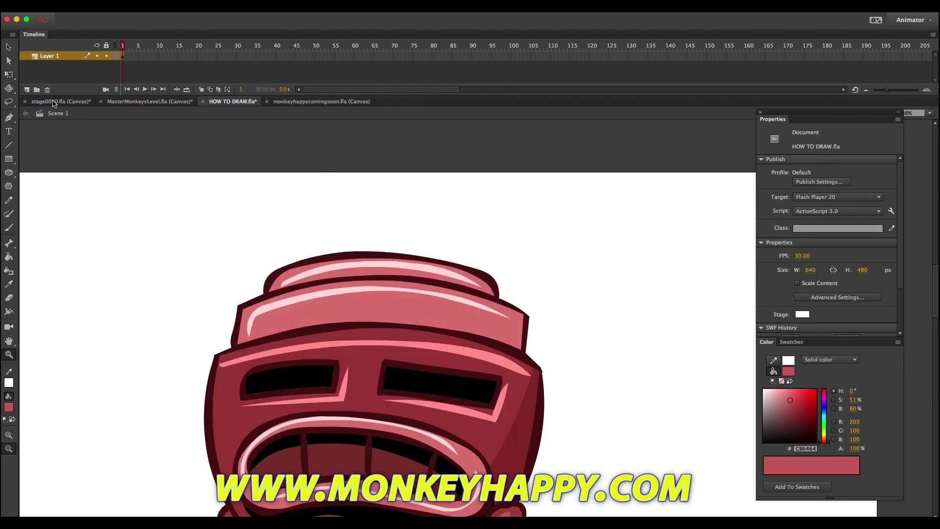
pyautogui.keyDown('alt'); pyautogui.click(341, 261); pyautogui.keyUp('alt')
pyautogui.click(388, 256)
pyautogui.press('v')
pyautogui.doubleClick(317, 254)
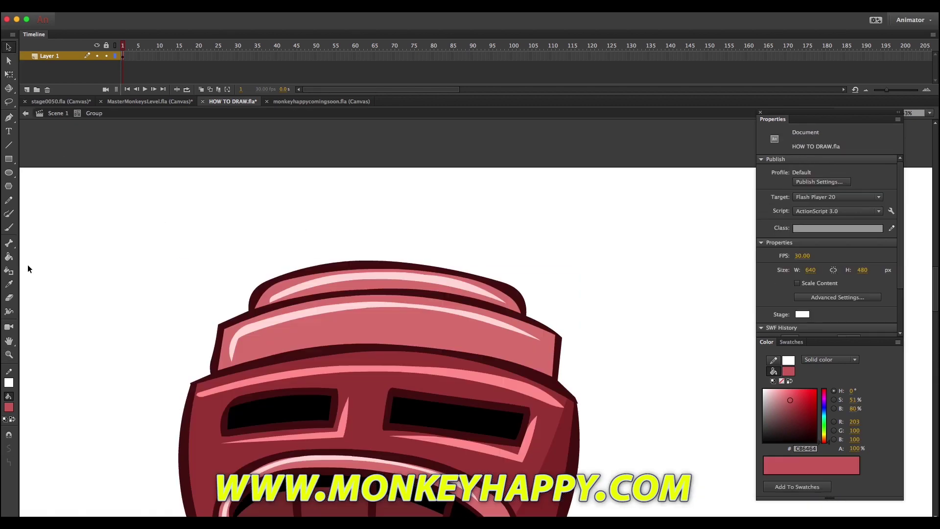
pyautogui.press('i')
pyautogui.click(336, 265)
pyautogui.moveTo(333, 286)
pyautogui.mouseDown()
pyautogui.moveTo(346, 242)
pyautogui.moveTo(431, 286)
pyautogui.mouseUp()
pyautogui.press('k')
pyautogui.click(379, 245)
# Step: Delete the outline around the black dome and select its fill
pyautogui.press('v')
pyautogui.click(363, 222)
pyautogui.press('Delete')
pyautogui.click(356, 229)
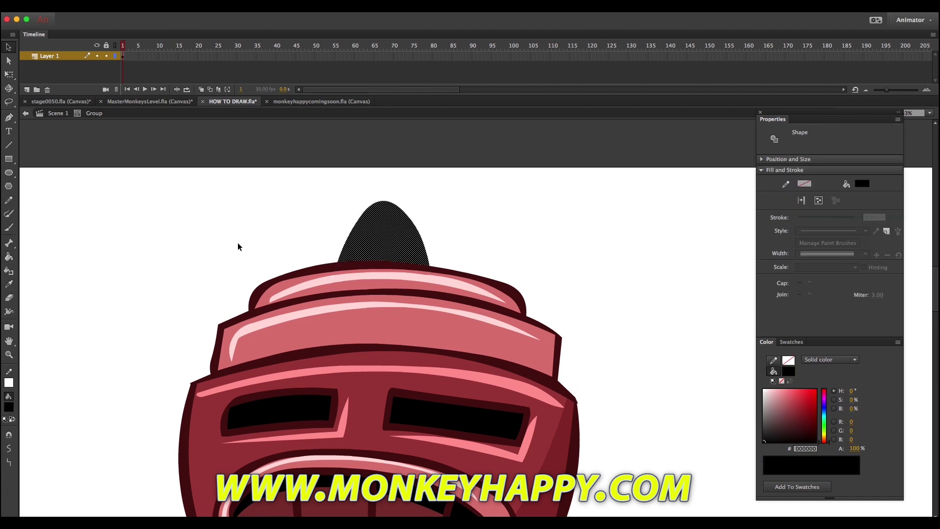
# Step: Leave the dome's group and brush a round ball above it in a new group, with a 4A0F0F outline, dark red fill and E29393 highlight
pyautogui.doubleClick(50, 413)
pyautogui.press('super+2')
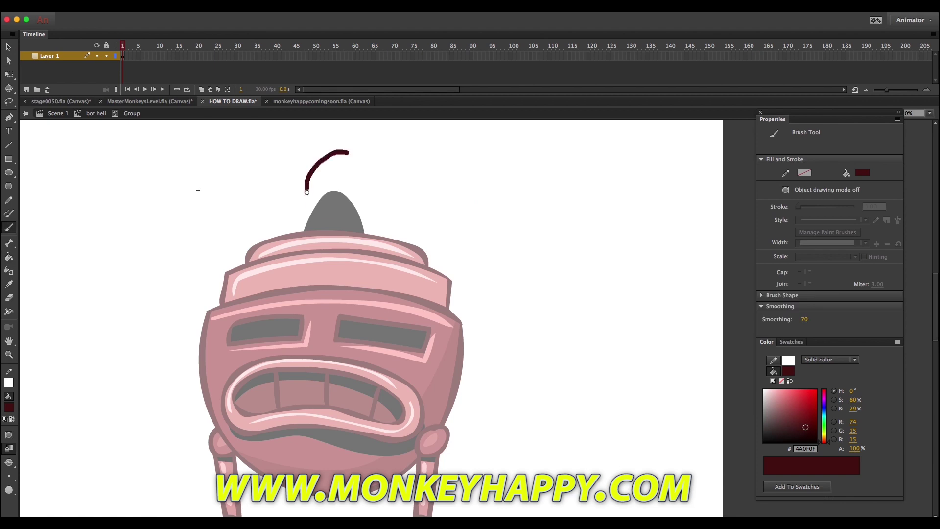
pyautogui.moveTo(348, 168)
pyautogui.mouseDown()
pyautogui.moveTo(336, 215)
pyautogui.moveTo(348, 167)
pyautogui.mouseUp()
pyautogui.click(334, 186)
pyautogui.press('b')
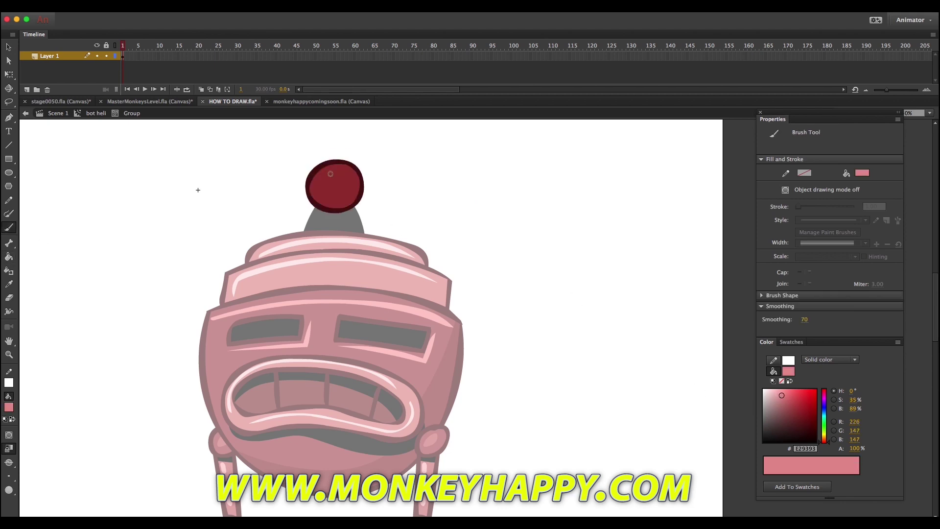
pyautogui.press('v')
# Step: Draw a pointed rotor blade beside the ball with a 4A0F0F outline, the hat's pink as fill and a white highlight
pyautogui.click(9, 284)
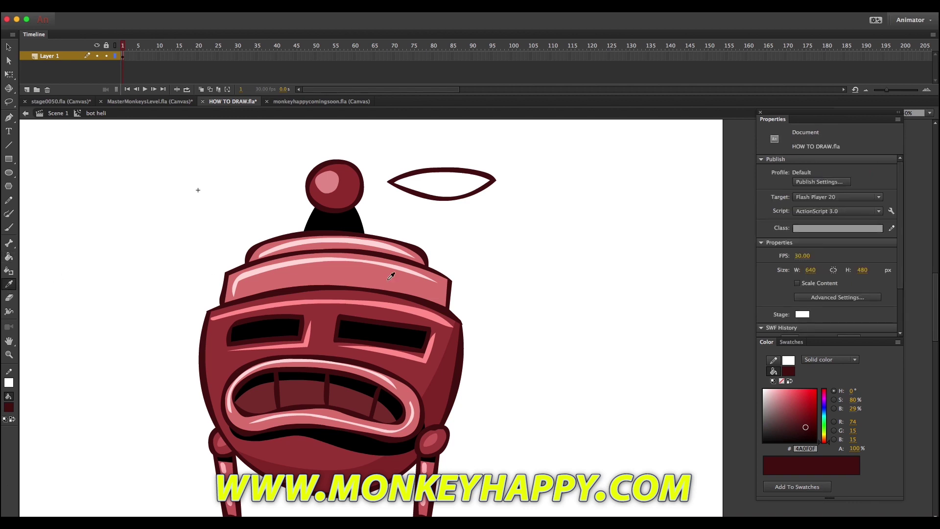
pyautogui.click(391, 276)
pyautogui.click(407, 181)
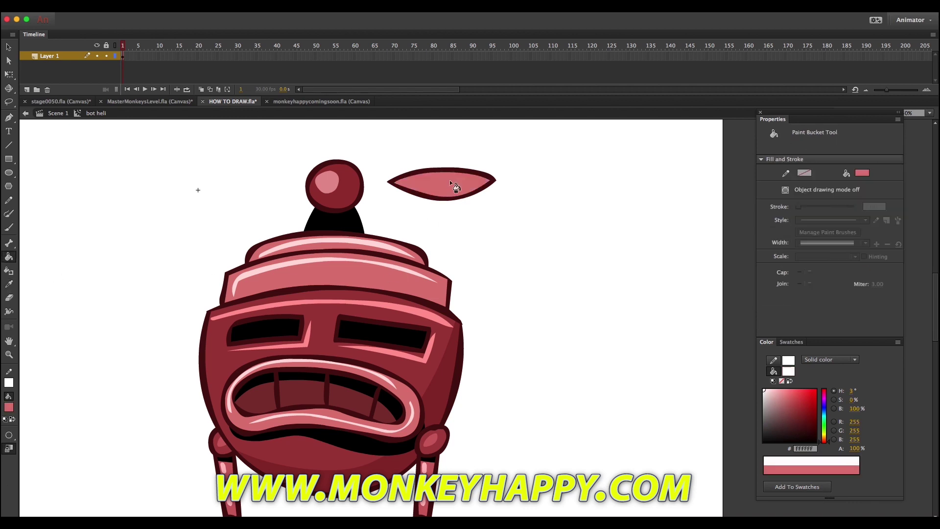
pyautogui.press('b')
# Step: Convert the rotor blade into a symbol named heli rotor and attach it to the right side of the ball
pyautogui.click(8, 47)
pyautogui.moveTo(519, 211); pyautogui.dragTo(384, 151)
pyautogui.click(182, 6)
pyautogui.click(188, 31)
pyautogui.press('Return')
pyautogui.press('q')
pyautogui.moveTo(440, 186); pyautogui.dragTo(404, 191)
# Step: Convert the ball on top of the dome into a movie clip named heli ball
pyautogui.click(334, 186)
pyautogui.click(182, 5)
pyautogui.click(188, 31)
pyautogui.write('heli ball')
pyautogui.press('Return')
pyautogui.press('v')
pyautogui.press('super+2')
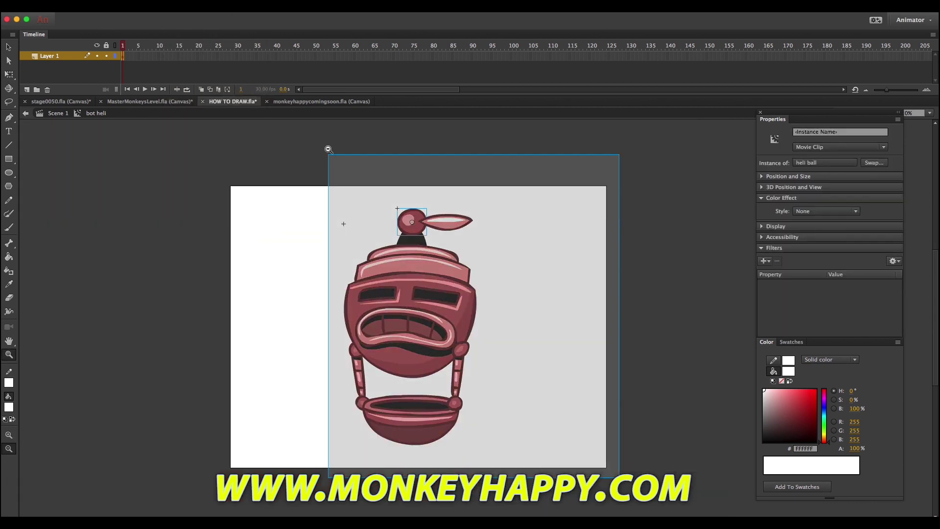
# Step: Duplicate the rotor blade, flip it horizontally and place the copy against the left side of the ball
pyautogui.click(453, 204)
pyautogui.click(182, 6)
pyautogui.click(294, 230)
pyautogui.moveTo(400, 210); pyautogui.dragTo(366, 210)
# Step: Select all the parts of the robot and distribute them to separate layers
pyautogui.press('super+a')
pyautogui.rightClick(404, 231)
pyautogui.click(448, 417)
# Step: Convert the head, the two rods and the bowl together into one symbol named heli body
pyautogui.doubleClick(443, 300)
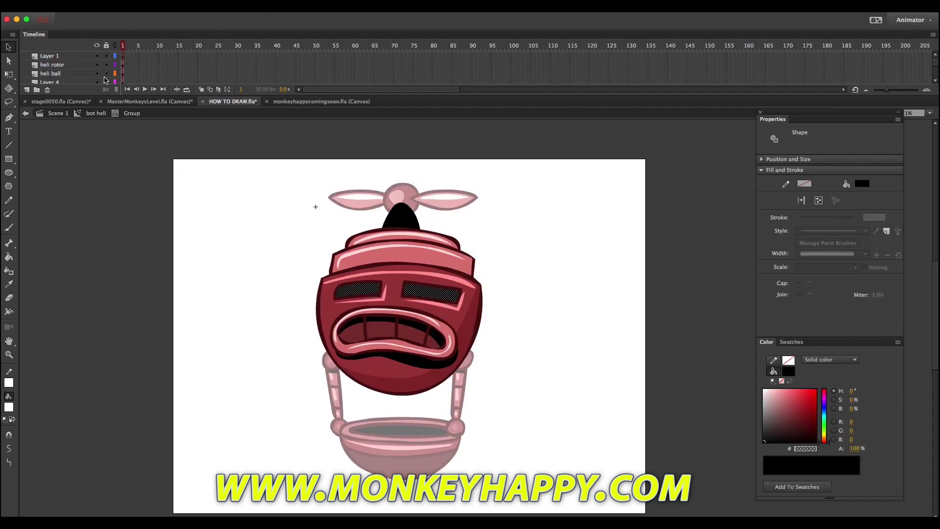
pyautogui.click(105, 80)
pyautogui.click(172, 5)
pyautogui.press('Escape')
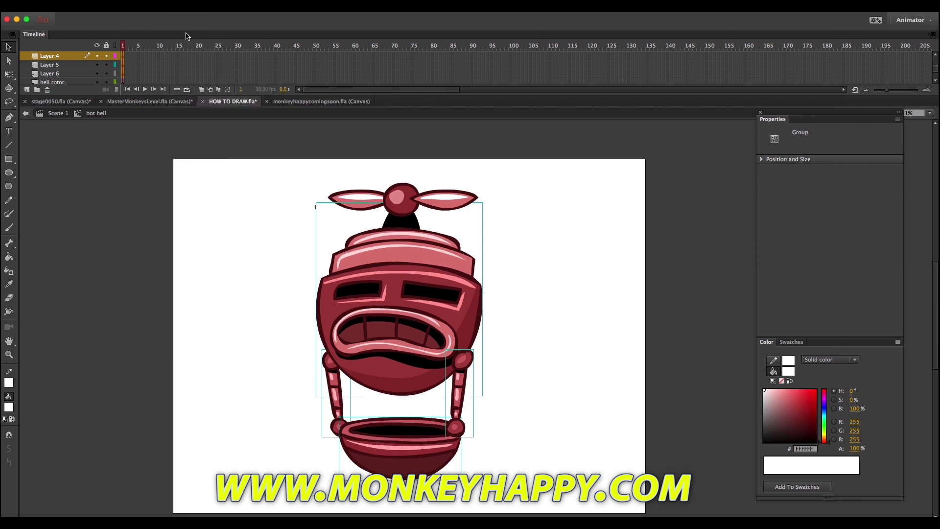
# Step: Copy the black eye fills inside heli body, lock Layer 1 and paste them in place on a new layer above it
pyautogui.doubleClick(337, 287)
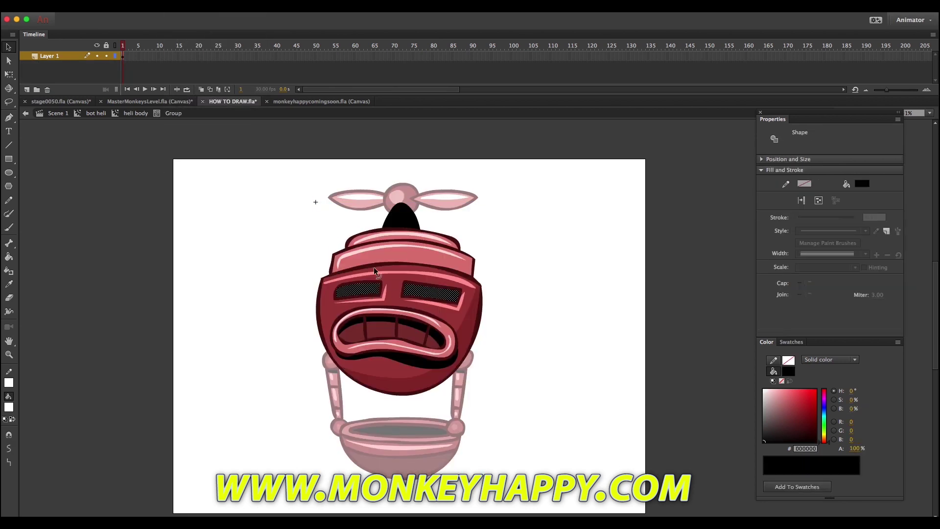
pyautogui.rightClick(74, 56)
pyautogui.click(98, 88)
pyautogui.rightClick(227, 208)
pyautogui.click(259, 247)
# Step: Recolor the pasted eye fills bright green, 66FF00
pyautogui.click(9, 407)
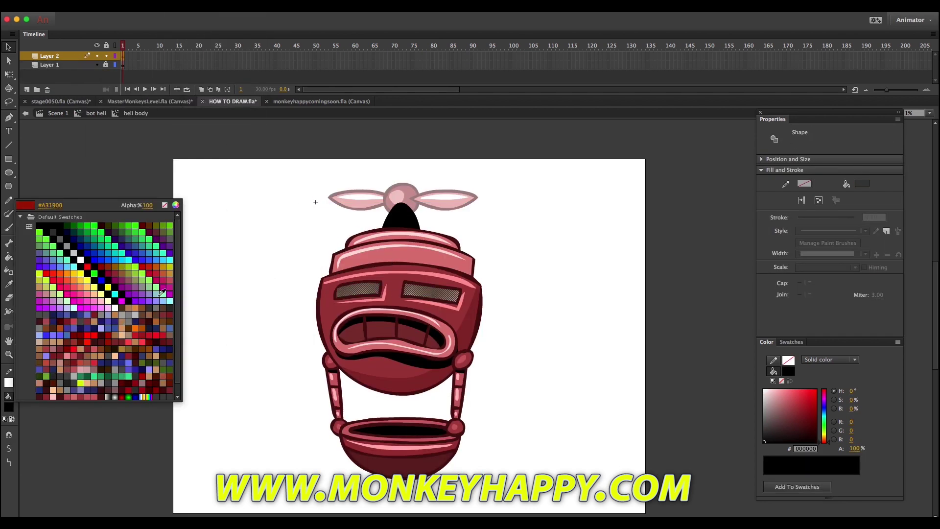
pyautogui.click(40, 231)
pyautogui.click(266, 237)
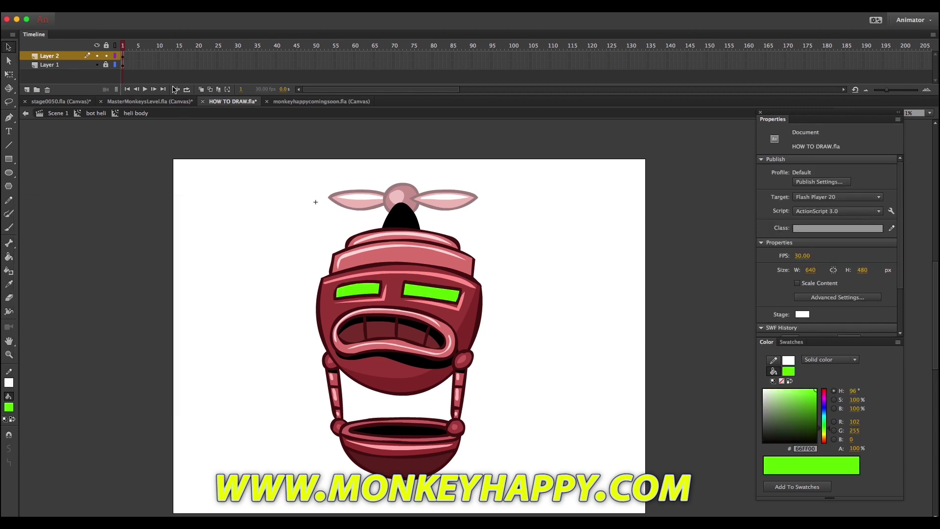
# Step: Extend the heli body timeline for flashing eyes, recolor the eye fills yellow FFFD00, and return to the bot heli symbol
pyautogui.press('F5')
pyautogui.click(123, 56)
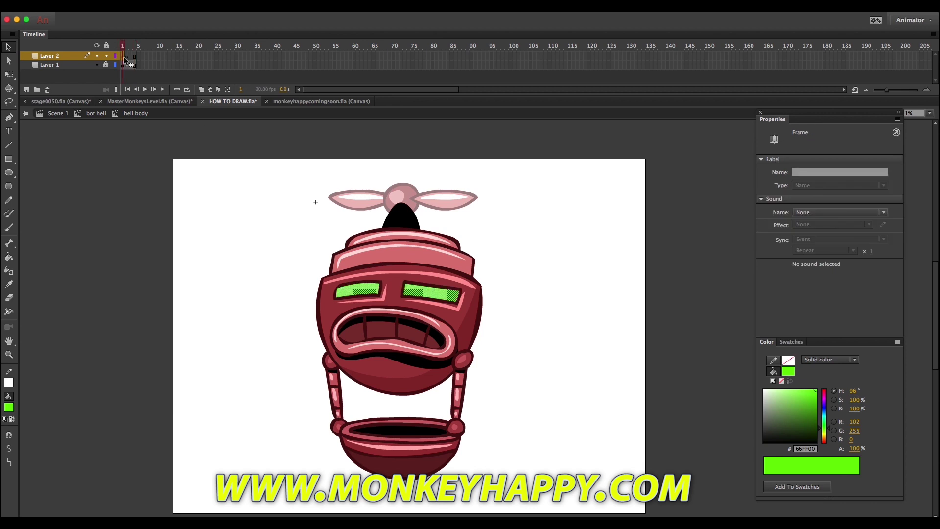
pyautogui.click(829, 435)
pyautogui.click(146, 177)
pyautogui.click(97, 113)
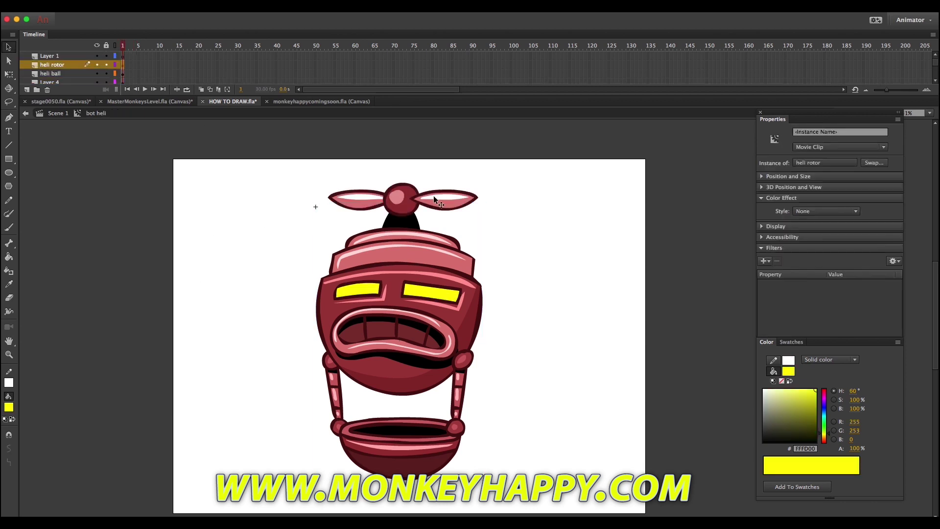
# Step: Add keyframes at frames 5 and 10 to the rotor, ball and body layers and create classic tweens between them
pyautogui.click(124, 65)
pyautogui.scroll(2, 74, 69)
pyautogui.rightClick(68, 65)
pyautogui.click(86, 78)
pyautogui.rightClick(64, 69)
pyautogui.click(108, 137)
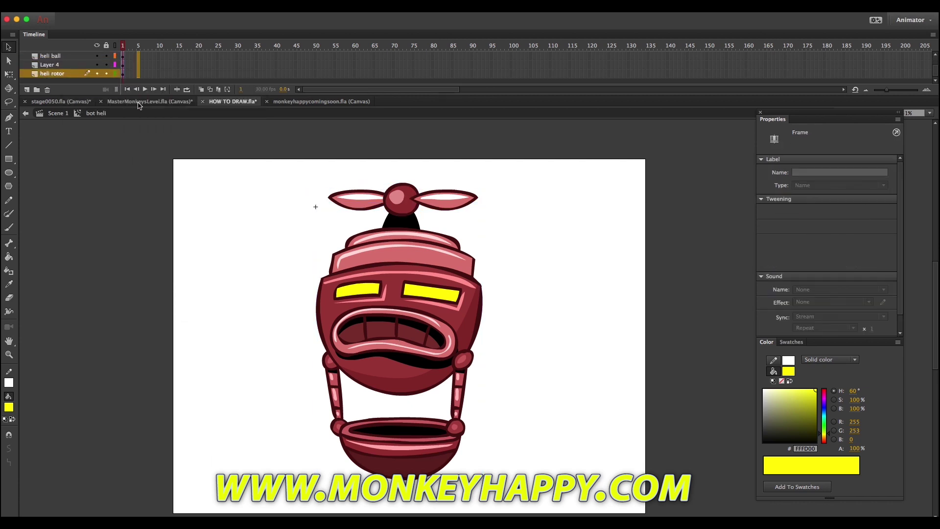
# Step: At frame 5, lower the ball and body slightly and squash both rotor blades horizontally in toward the ball
pyautogui.click(138, 55)
pyautogui.click(415, 204)
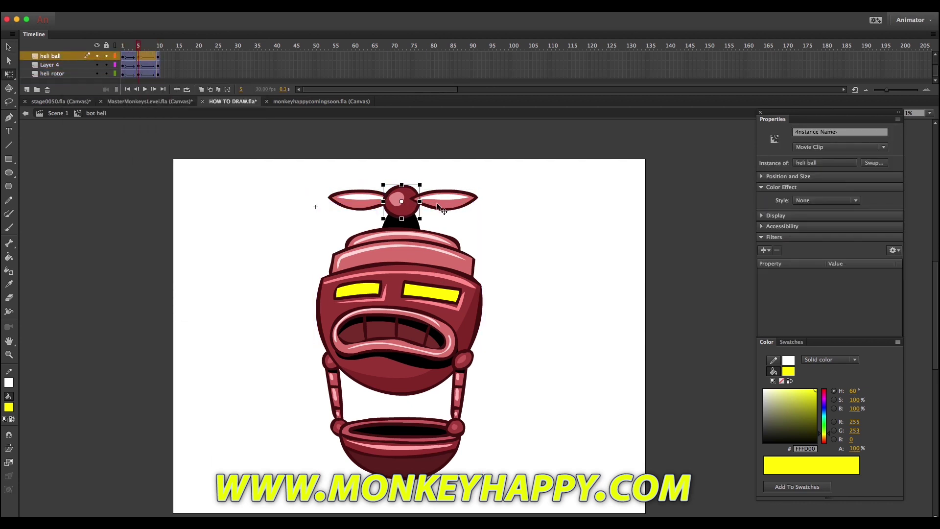
pyautogui.moveTo(477, 201); pyautogui.dragTo(434, 200)
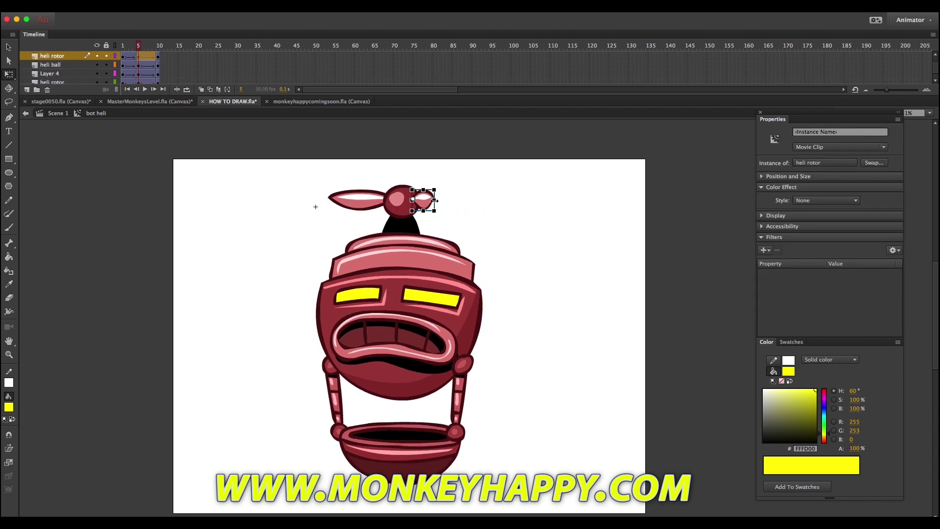
pyautogui.click(352, 200)
pyautogui.moveTo(327, 200); pyautogui.dragTo(386, 201)
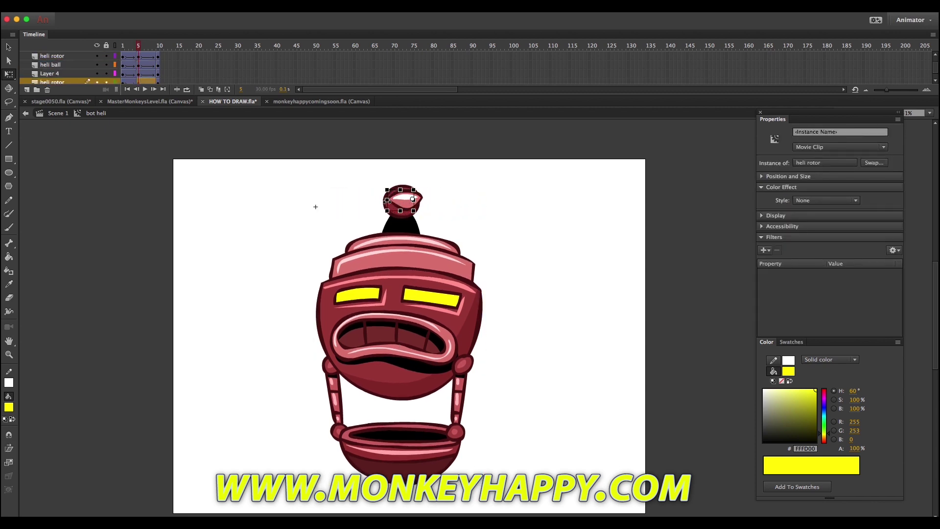
# Step: Insert a keyframe at frame 6 for the front rotor blade and adjust its squashed shape for crossing the ball
pyautogui.click(143, 68)
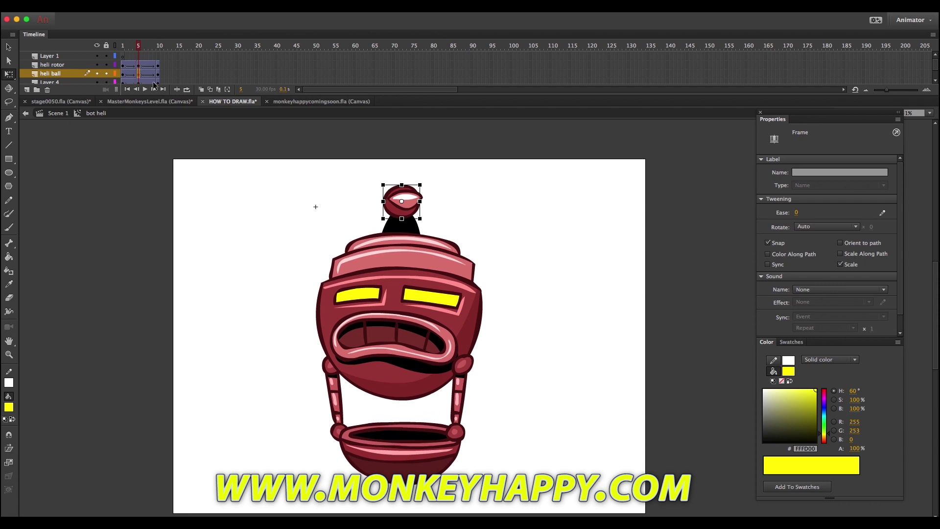
pyautogui.click(142, 69)
pyautogui.press('F6')
pyautogui.moveTo(362, 199)
pyautogui.mouseDown()
pyautogui.moveTo(283, 202)
pyautogui.moveTo(377, 200)
pyautogui.mouseUp()
pyautogui.click(140, 67)
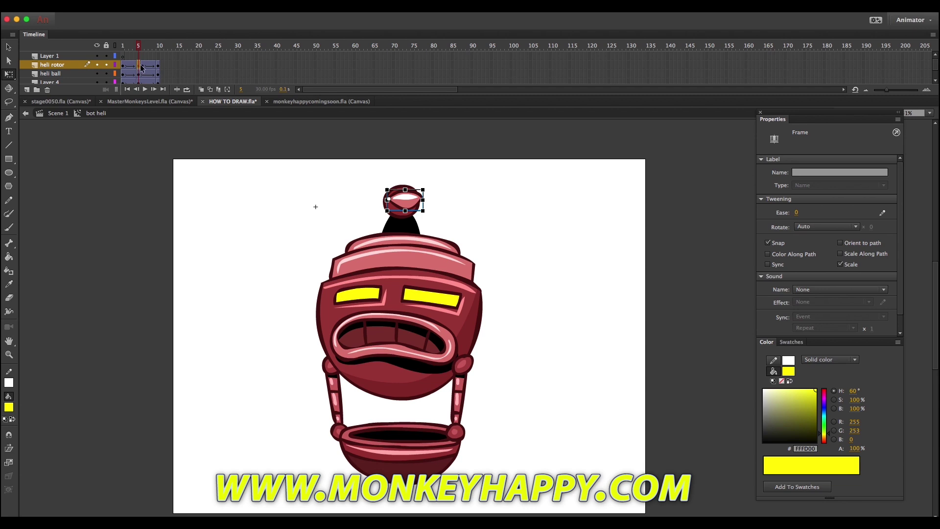
# Step: Insert a keyframe at frame 6 for the rear blade on the lower heli rotor layer and play back the spin
pyautogui.scroll(-2, 141, 67)
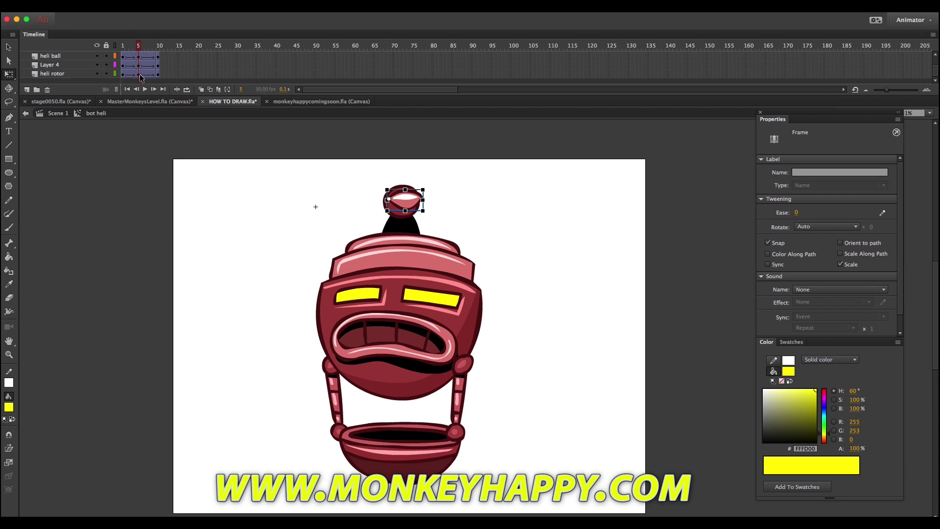
pyautogui.click(138, 73)
pyautogui.click(143, 74)
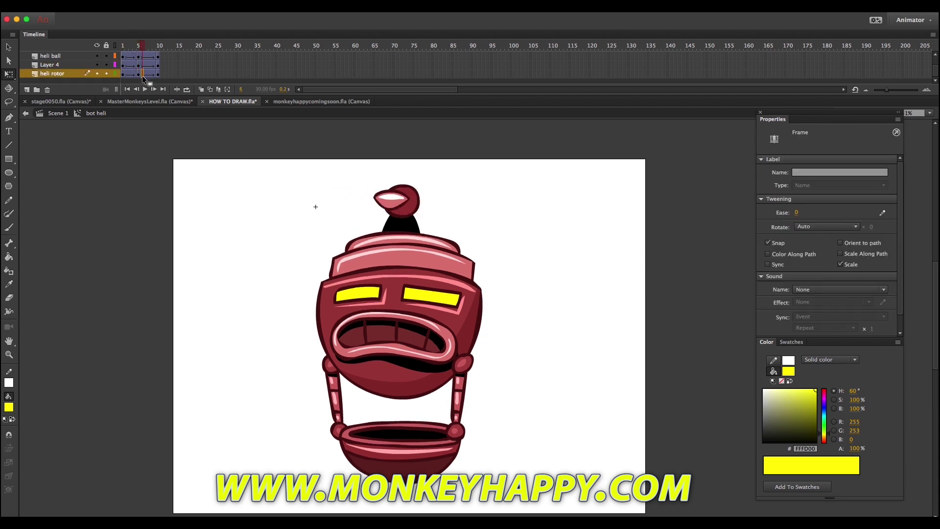
pyautogui.click(429, 204)
pyautogui.press('Return')
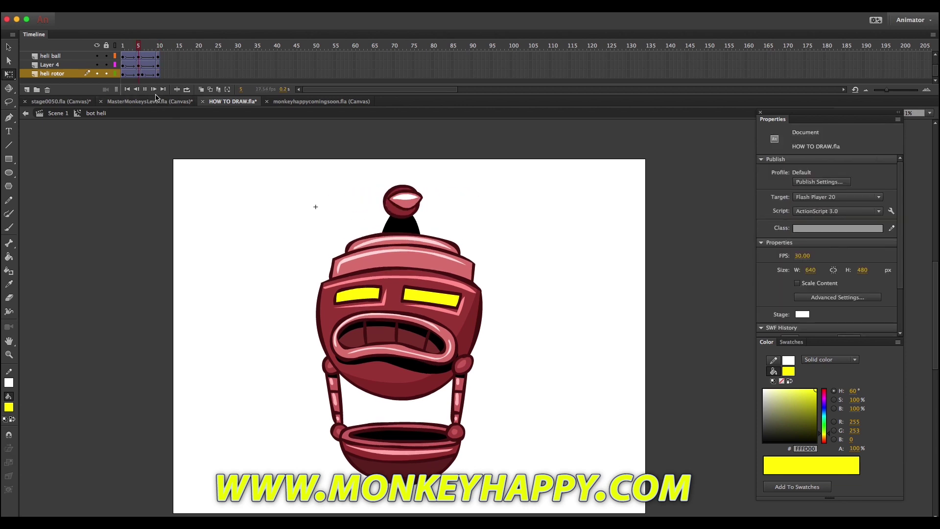
# Step: Remove frames from the tweened spans across the bot heli layers to speed up the rotor spin
pyautogui.click(142, 64)
pyautogui.rightClick(126, 74)
pyautogui.click(147, 130)
pyautogui.rightClick(141, 58)
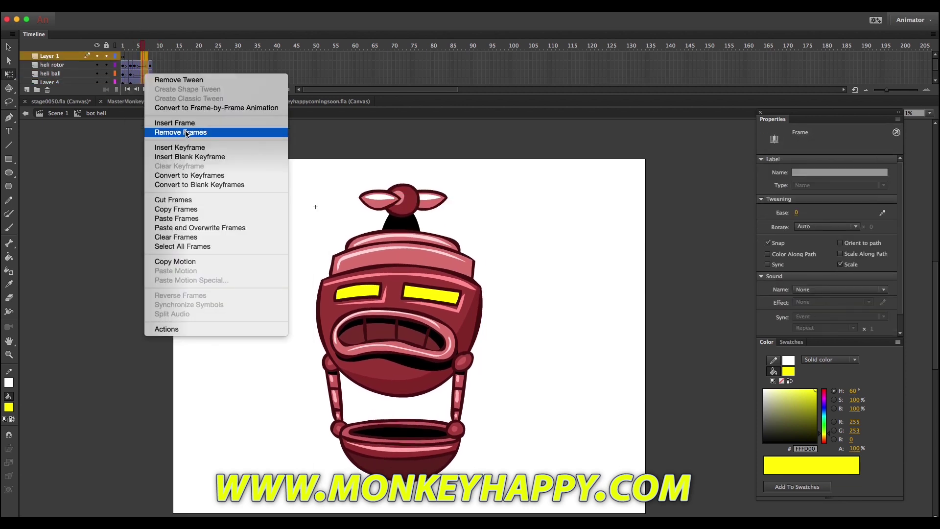
pyautogui.click(181, 130)
# Step: In Scene 1, animate the robot's floating motion with eased classic tweens up to frame 99 and test the movie
pyautogui.doubleClick(285, 241)
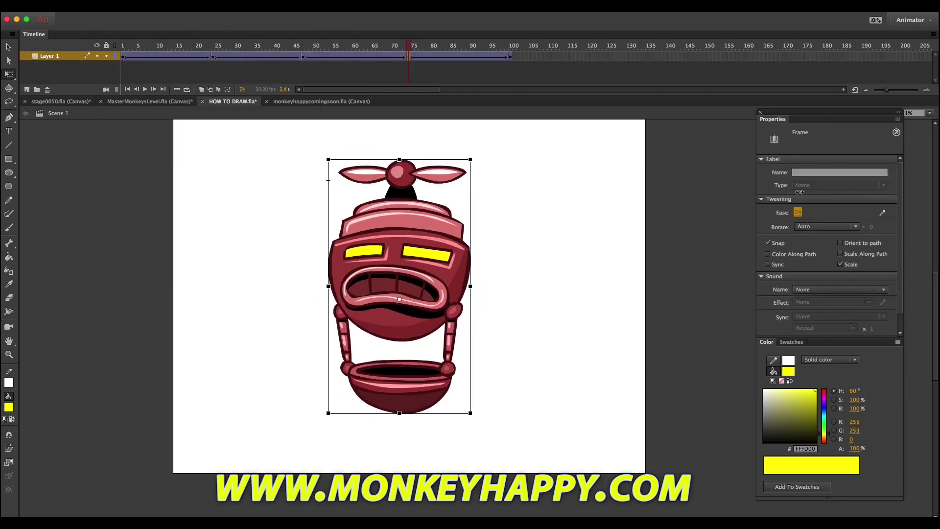
pyautogui.moveTo(799, 212); pyautogui.dragTo(551, 69)
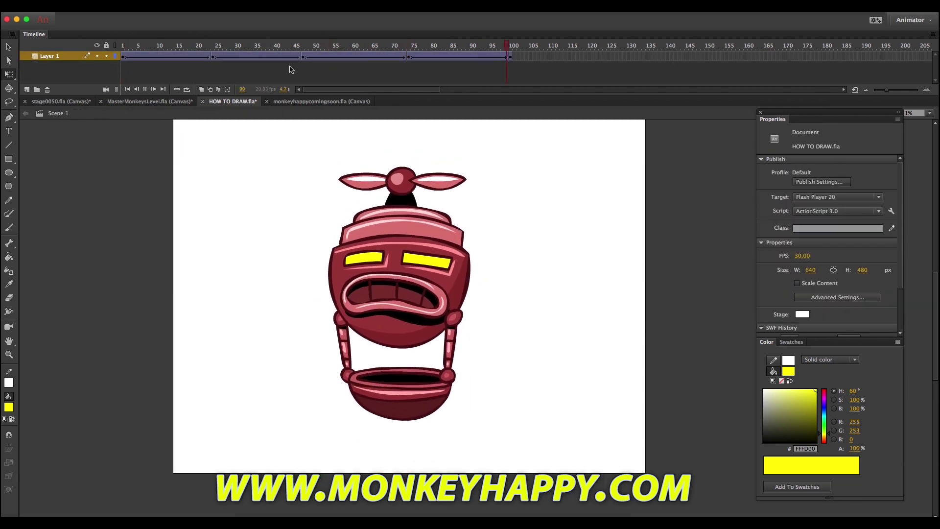
pyautogui.press('super+Return')
pyautogui.click(337, 47)
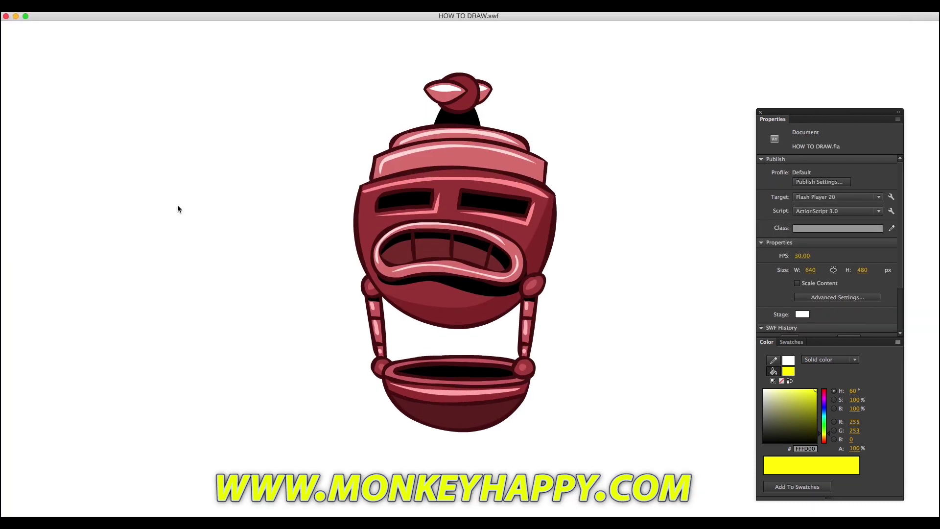